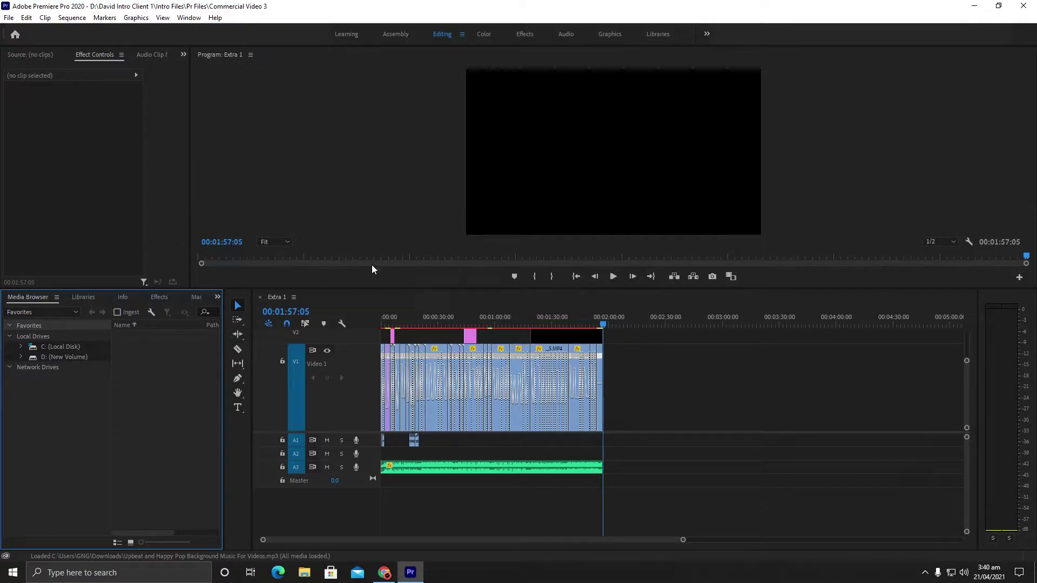
Open the Export Settings for the Extra 1 timeline through File > Export > Media
left_click(671, 312)
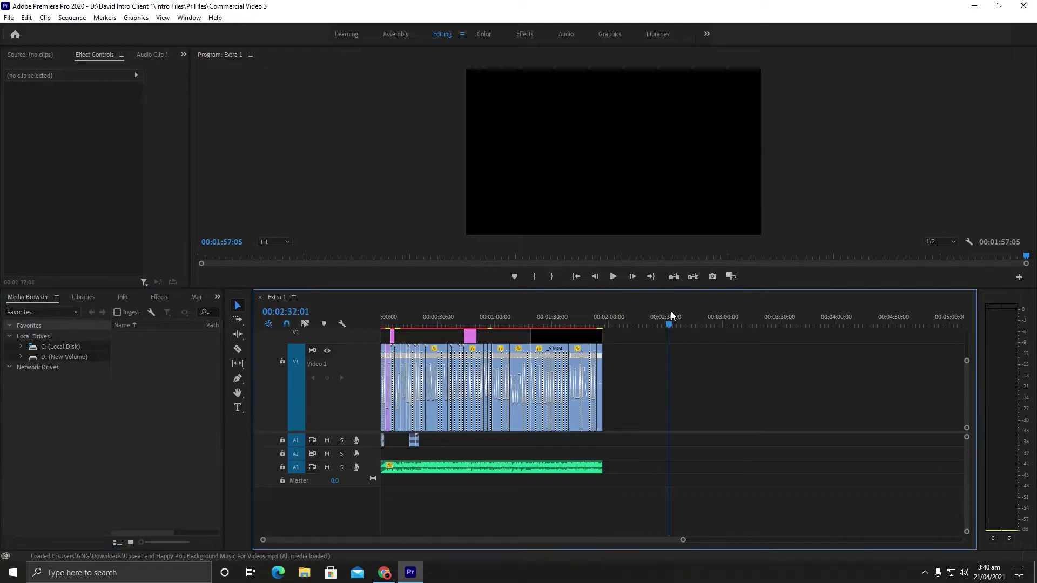
left_click(7, 17)
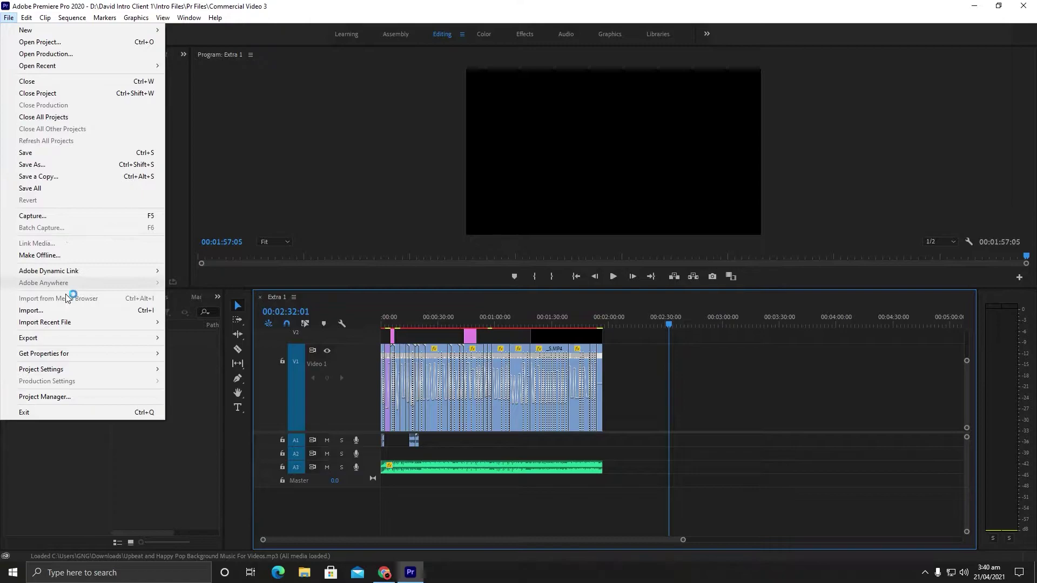
mouse_move(28, 338)
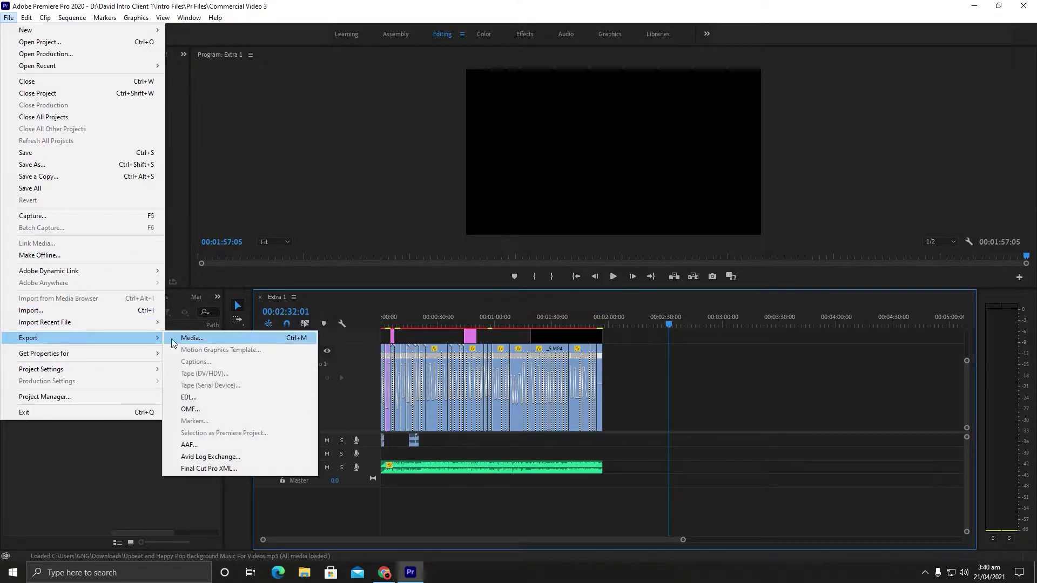
left_click(194, 340)
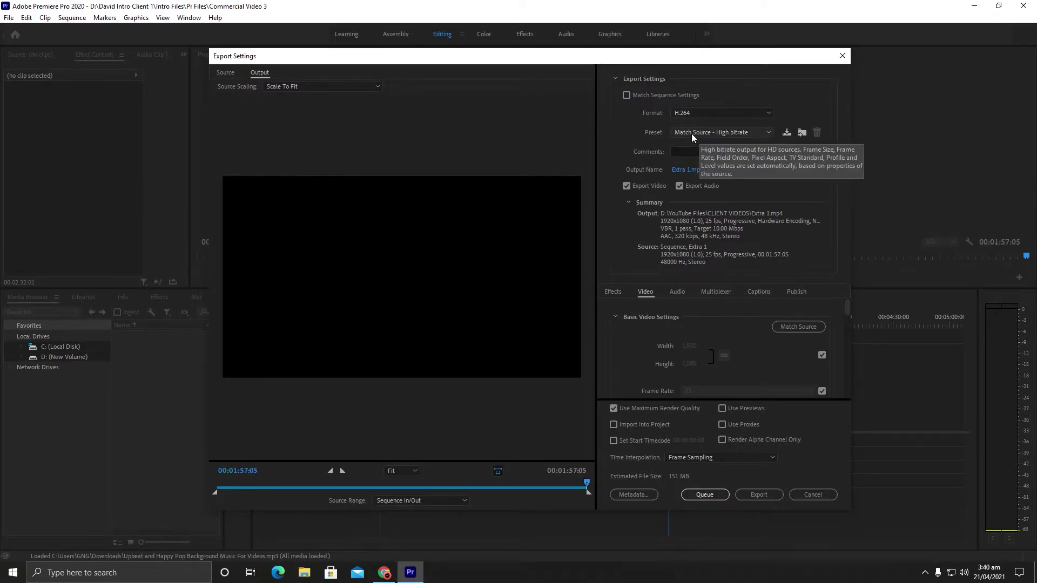
Apply the YouTube 1080p Full HD preset and enable Render at Maximum Depth
left_click(730, 134)
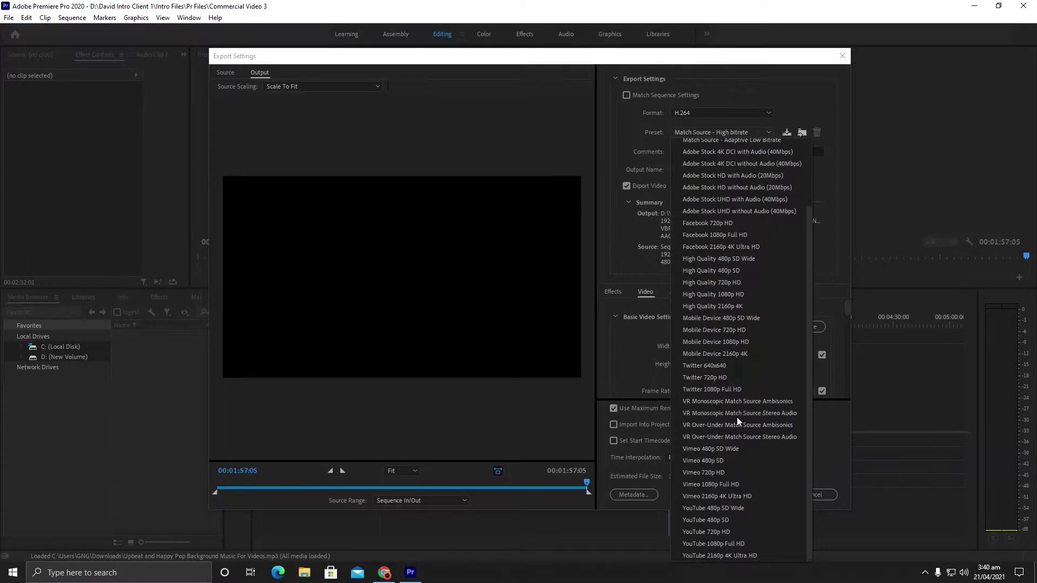
left_click(742, 545)
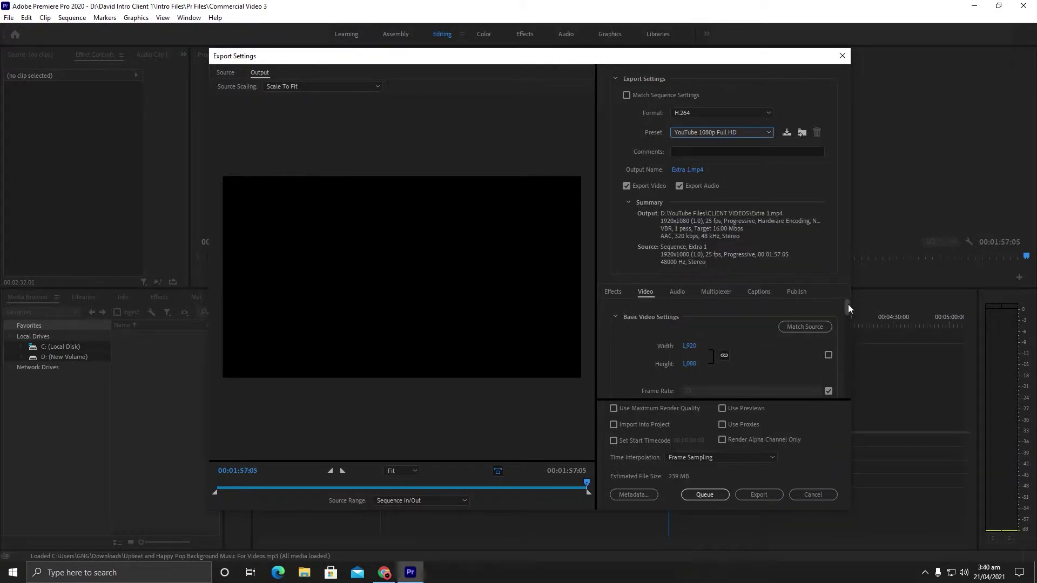
mouse_move(848, 304)
left_mouse_down()
mouse_move(847, 348)
mouse_move(843, 329)
left_mouse_up()
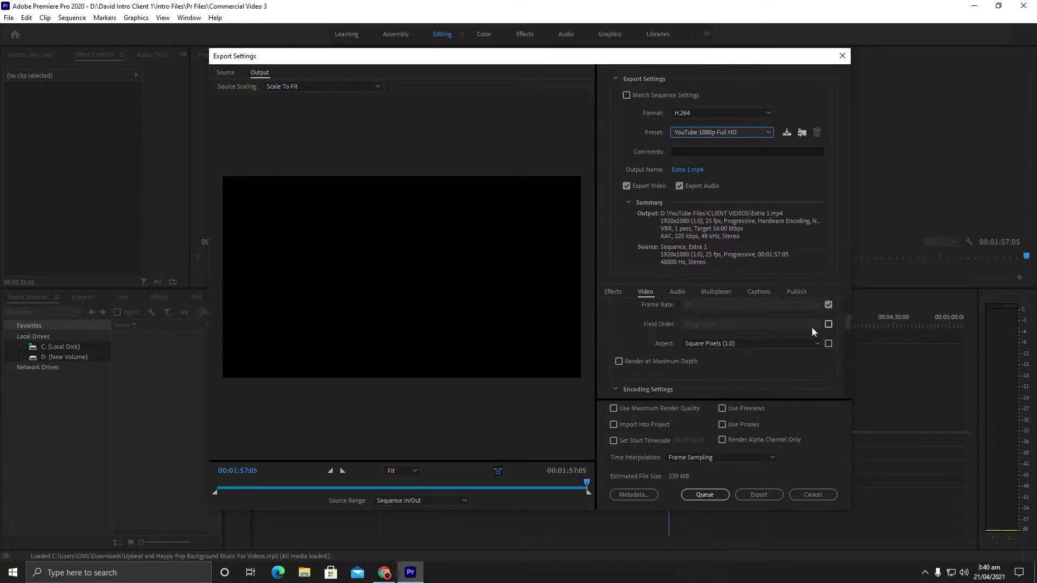
left_click(661, 362)
scroll(843, 324, "up", 2)
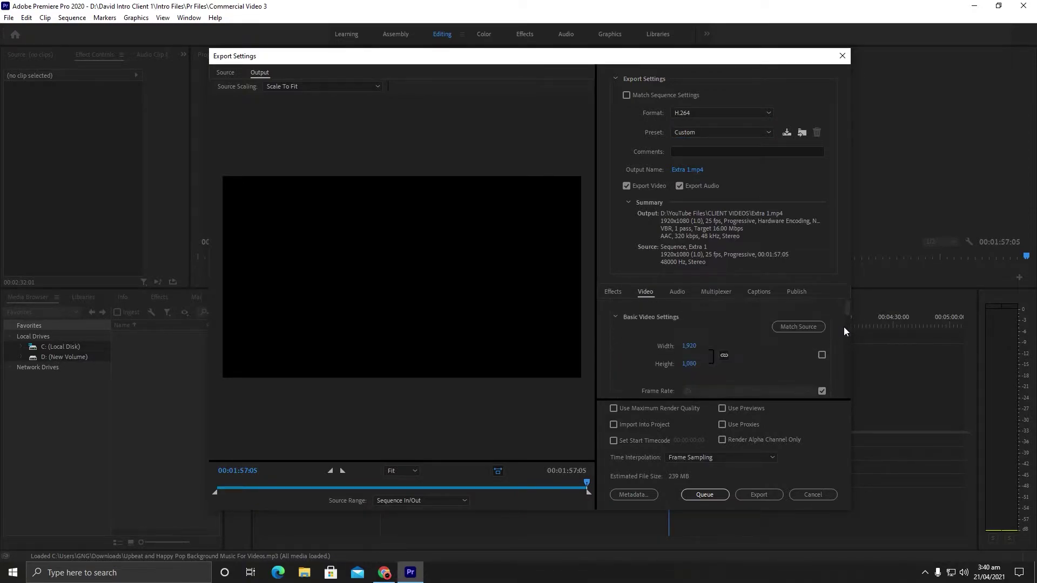
scroll(847, 320, "down", 2)
scroll(846, 329, "down", 2)
scroll(847, 337, "down", 1)
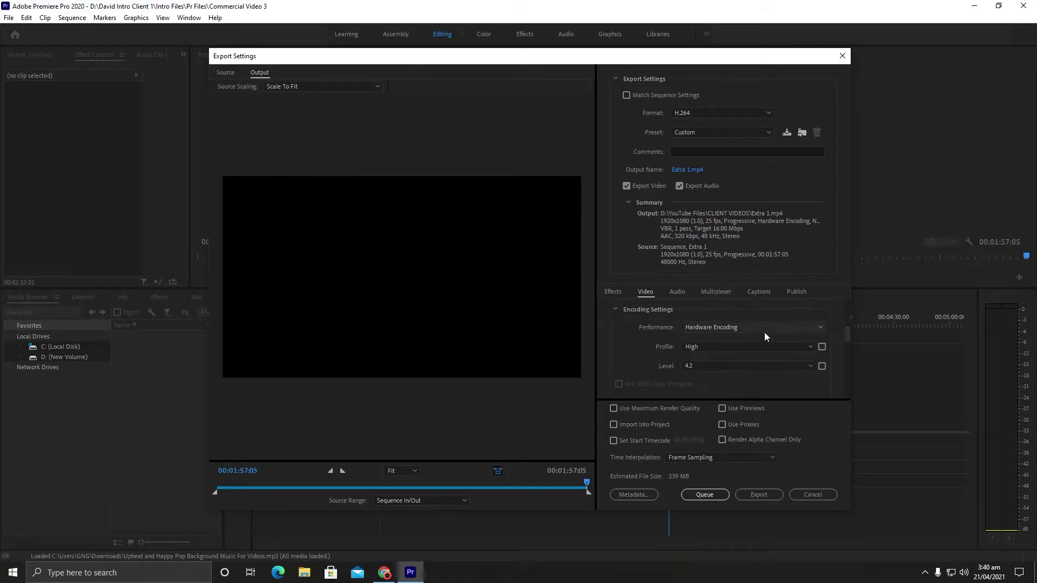
Set the target bitrate to 50 Mbps, leaving encoding performance unchanged
left_click(763, 328)
left_click(814, 330)
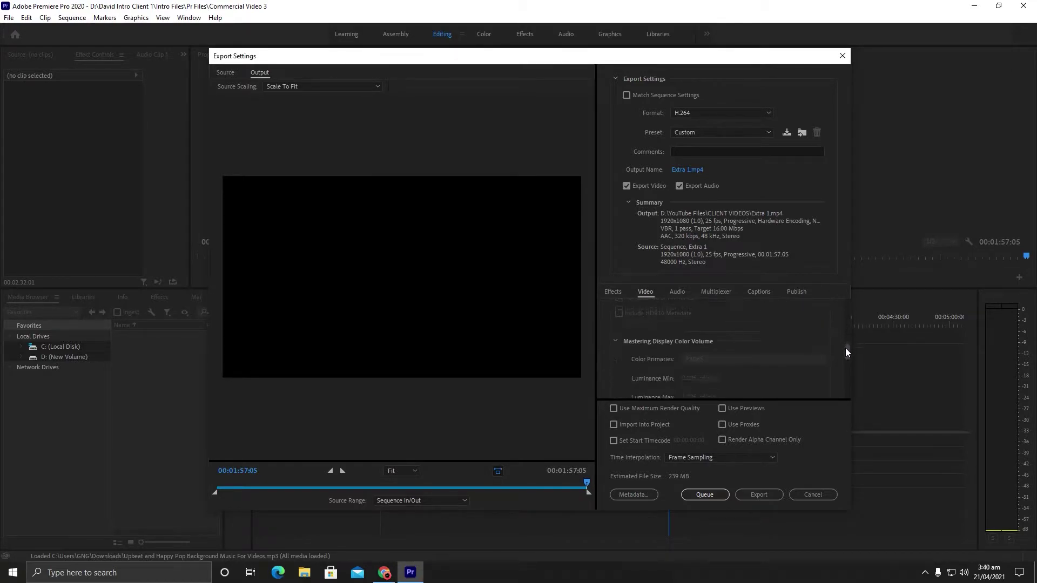
left_click_drag(846, 330, 842, 370)
left_click(804, 328)
type("15.6")
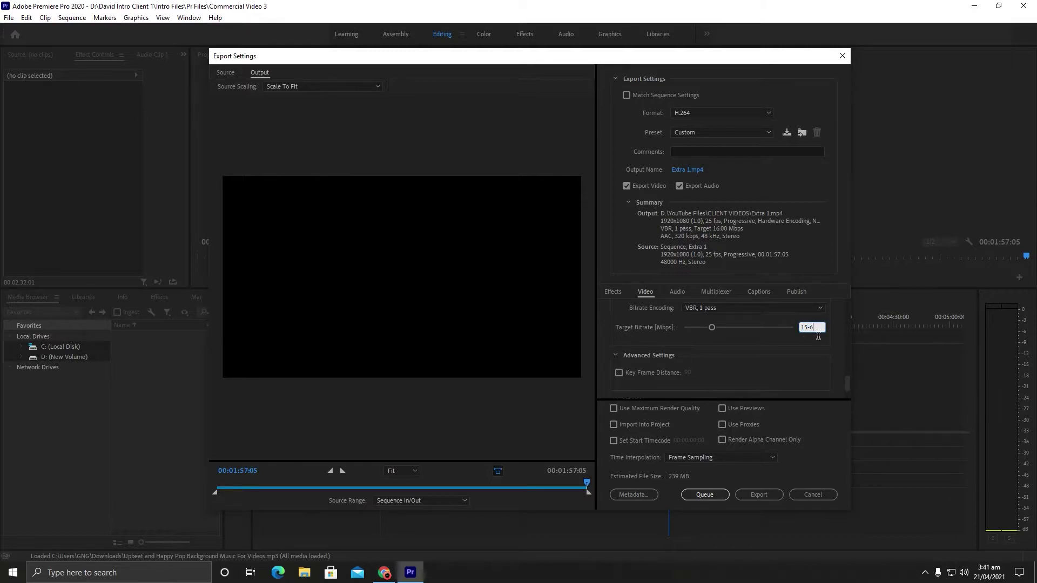
key("BackSpace")
key("BackSpace")
key("BackSpace")
type("50")
key("Return")
left_click_drag(847, 378, 798, 392)
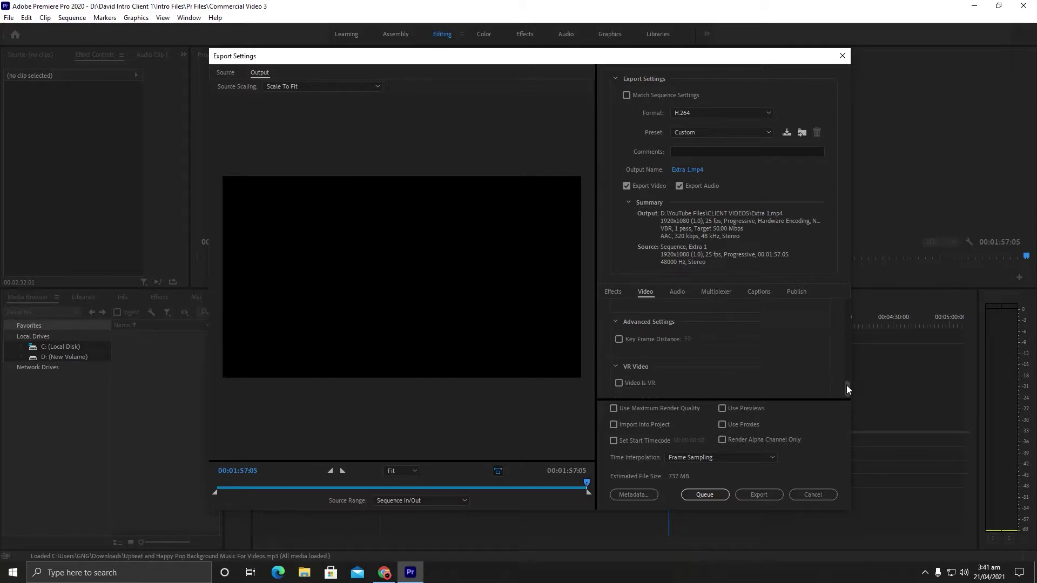
Enable Use Maximum Render Quality and start the Extra 1 export
left_click(619, 406)
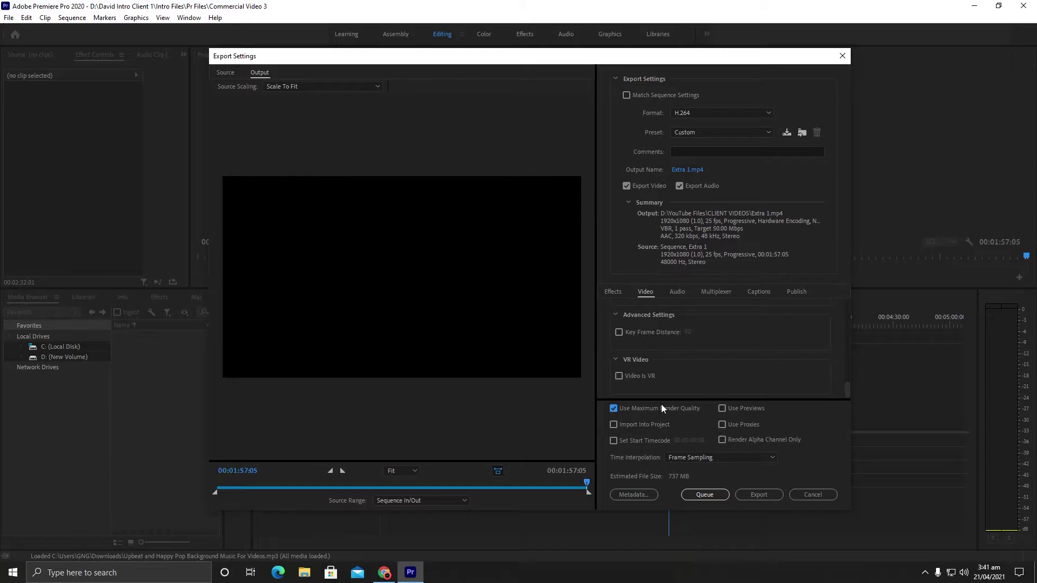
left_click(762, 496)
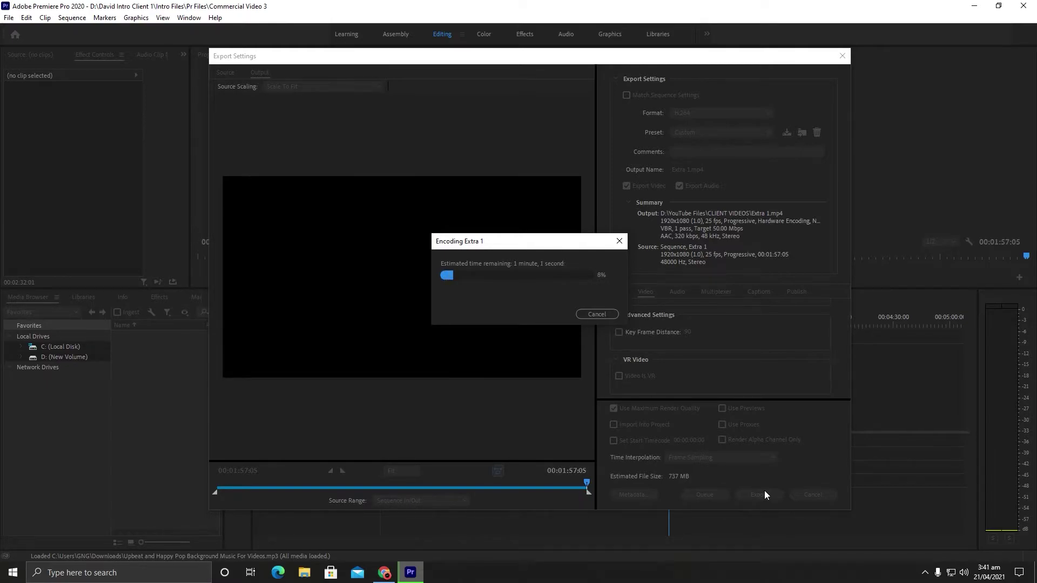
right_click(744, 569)
Launch Task Manager, move it beside Premiere, and show its Performance graphs
left_click(767, 516)
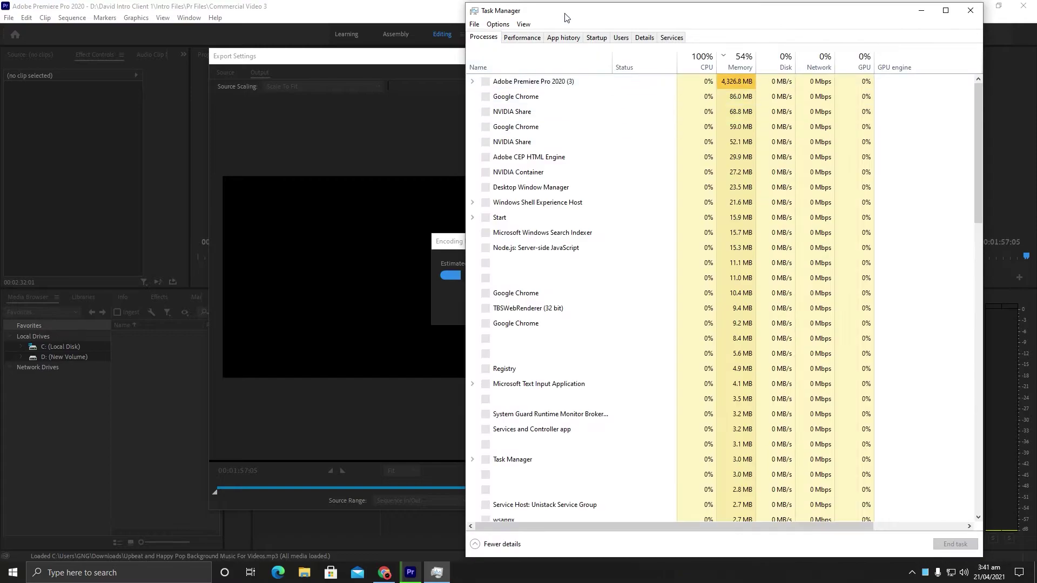
left_click_drag(566, 16, 785, 41)
left_click(742, 62)
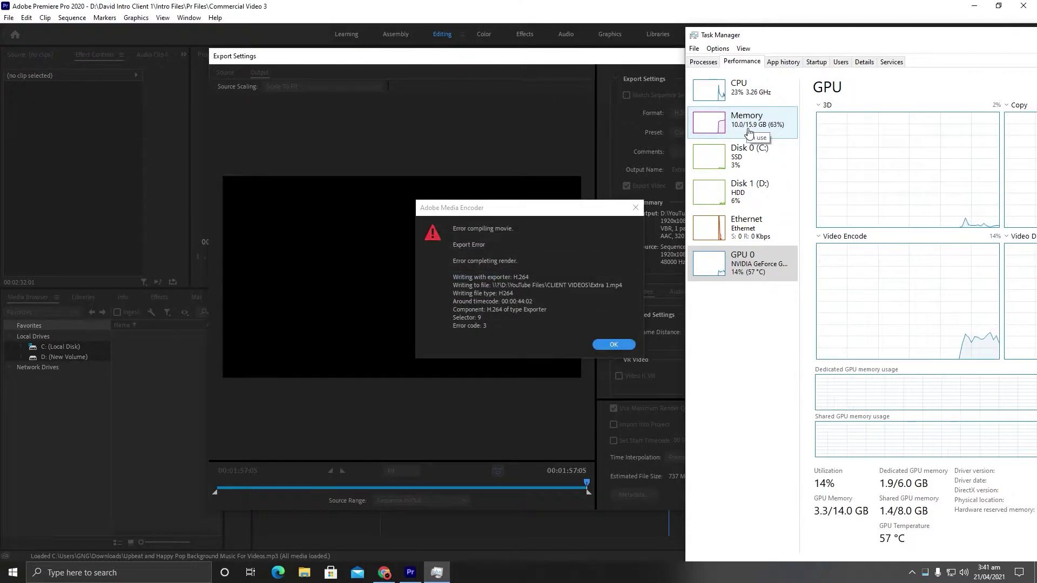
left_click_drag(937, 33, 799, 35)
Minimise Task Manager and dismiss the Adobe Media Encoder error code 3 dialog with OK
left_click(1002, 42)
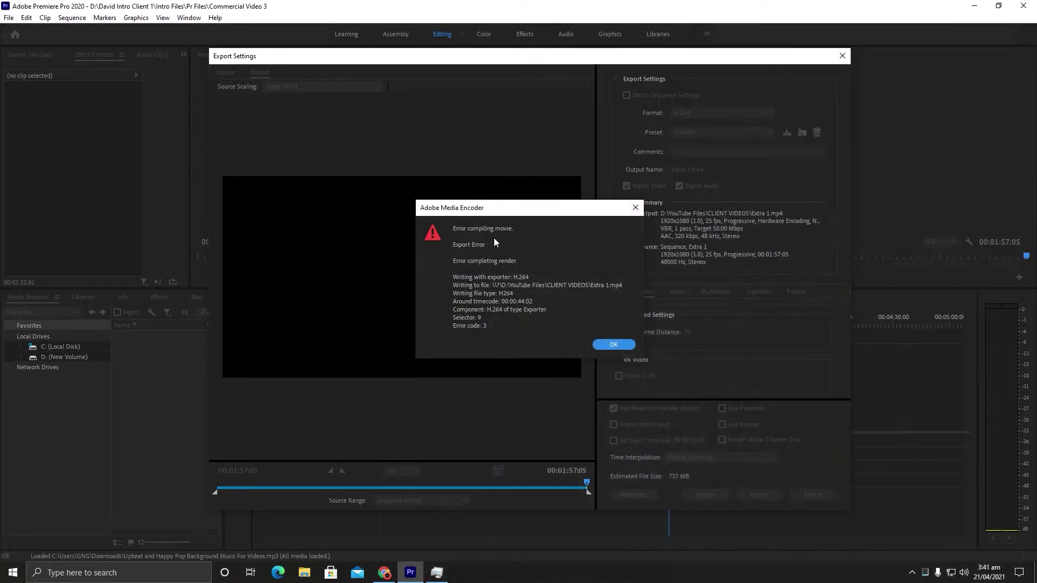
left_click_drag(515, 215, 503, 204)
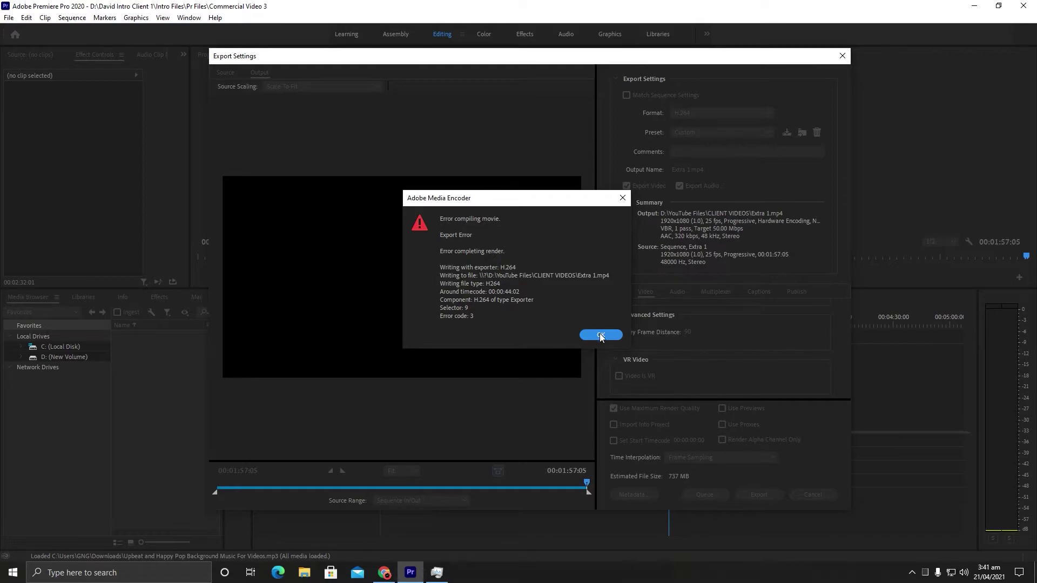
left_click(600, 335)
Change the H.264 Performance setting from Hardware Encoding to Software Encoding
left_click(558, 296)
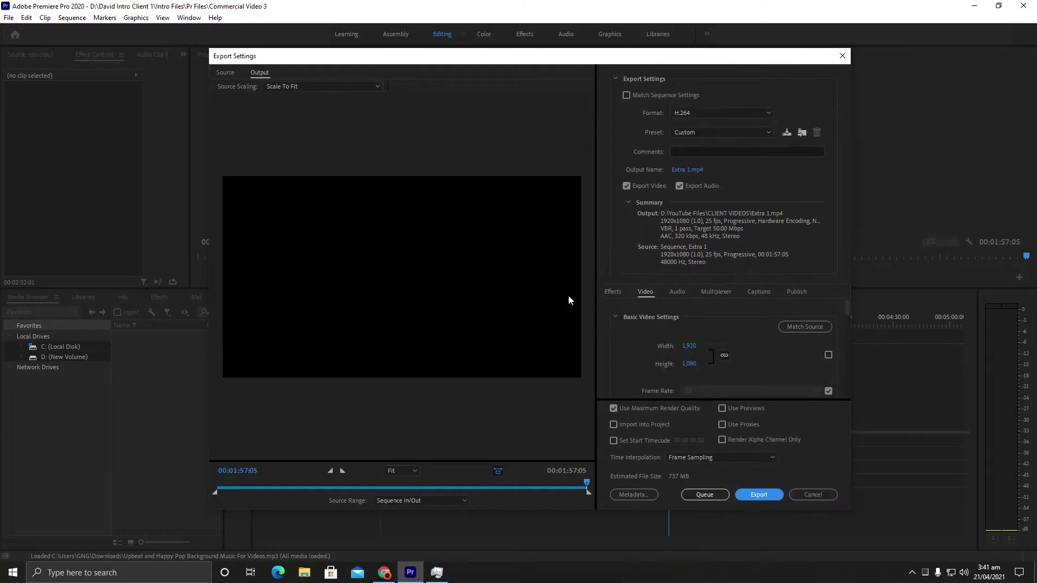
left_click_drag(848, 310, 848, 329)
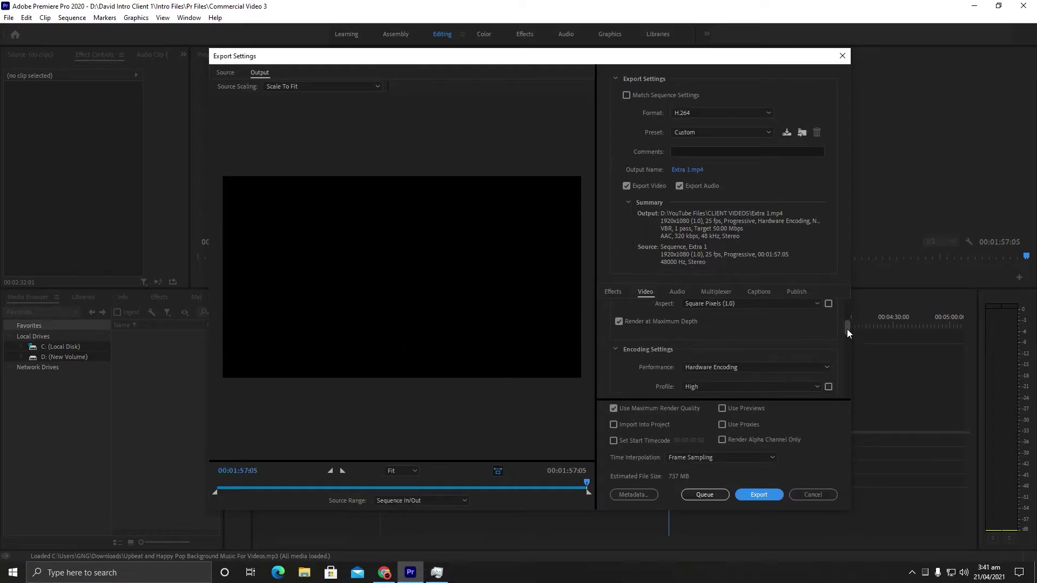
left_click(715, 348)
left_click(714, 367)
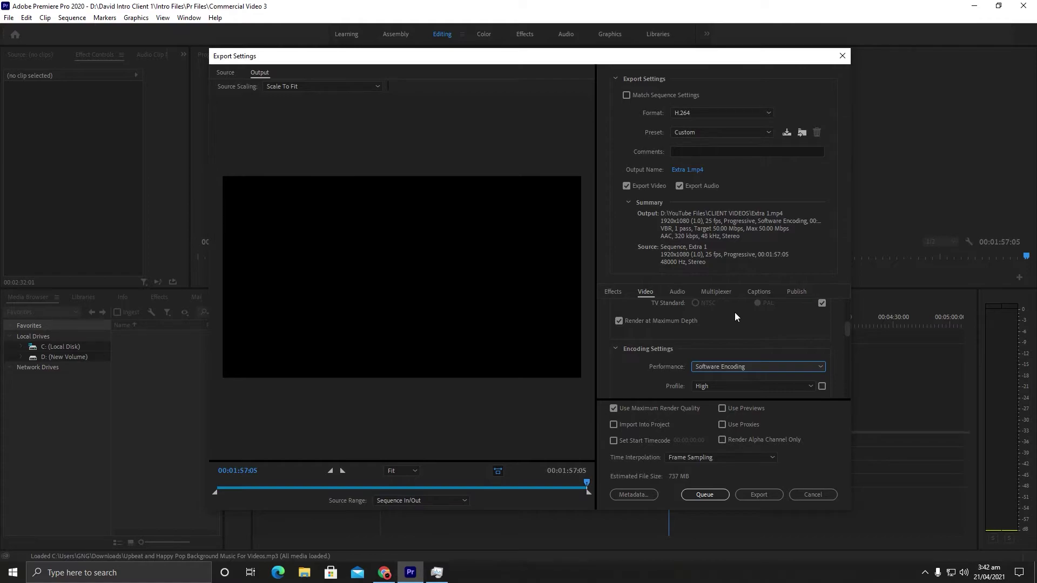
left_click(732, 367)
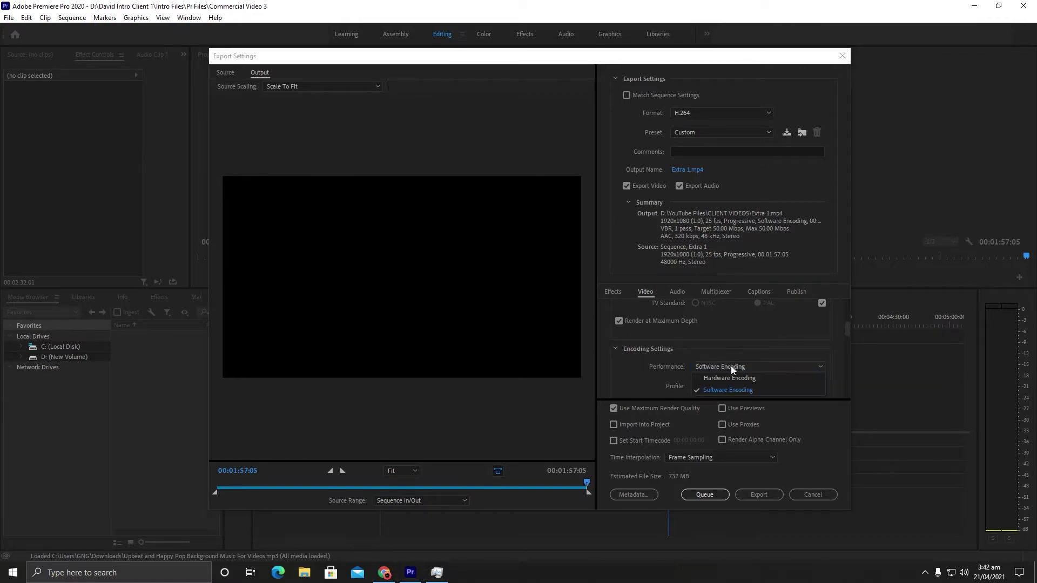
left_click(737, 383)
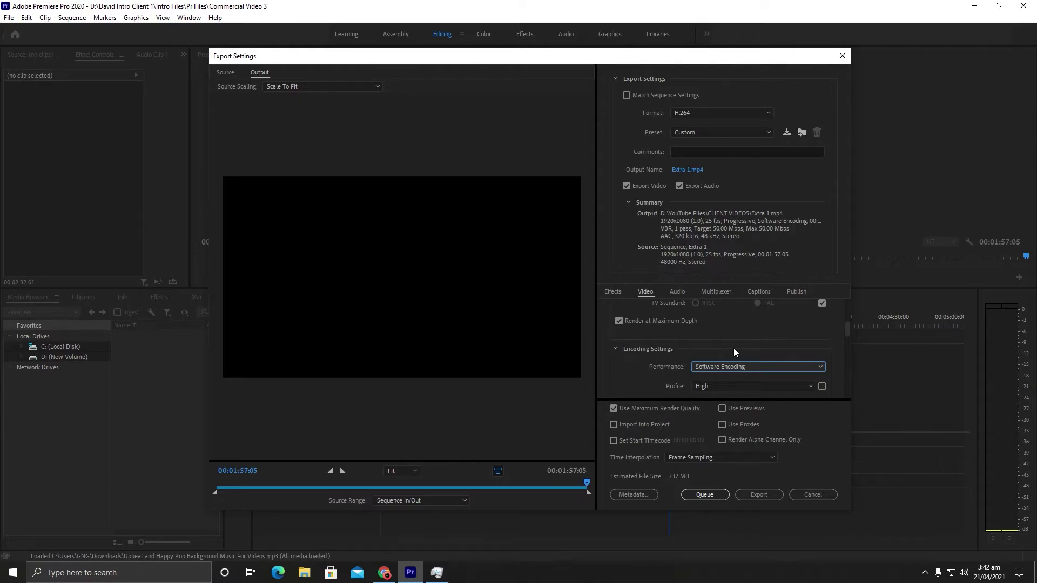
Export Extra 1 again using software encoding
left_click(765, 494)
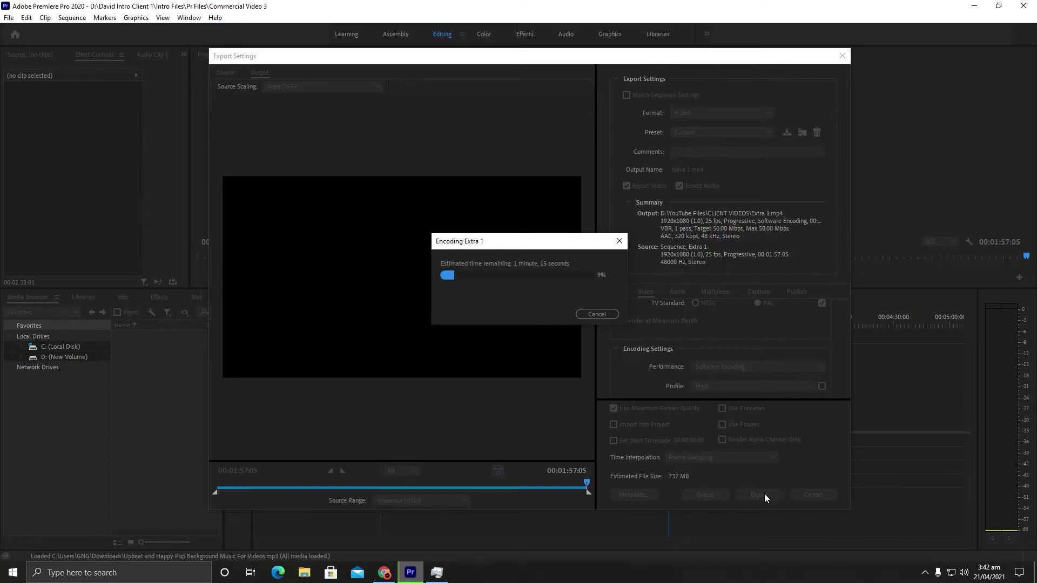
right_click(767, 576)
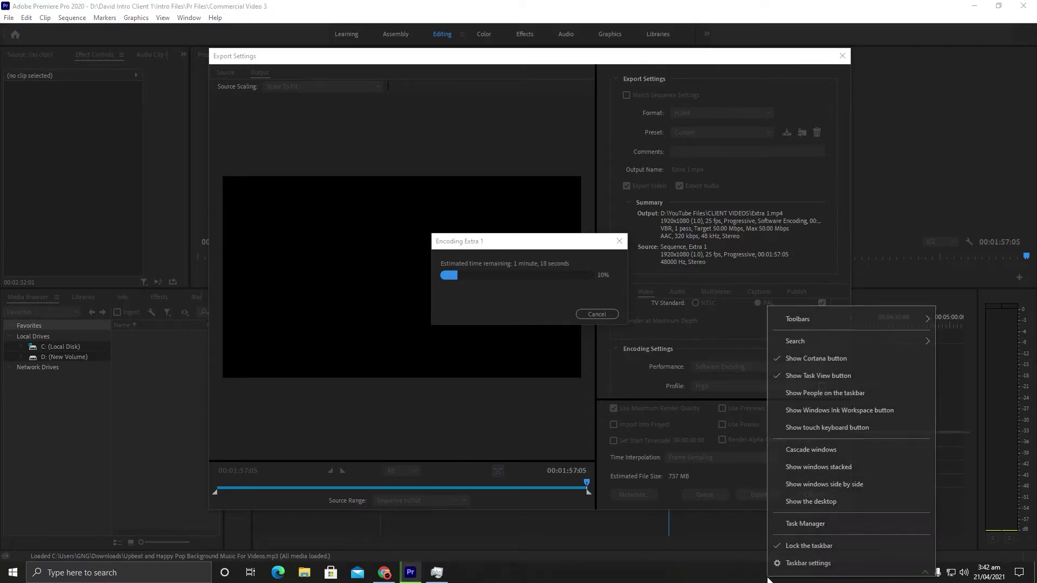
Reopen Task Manager on the right to watch performance until the export finishes
left_click(446, 576)
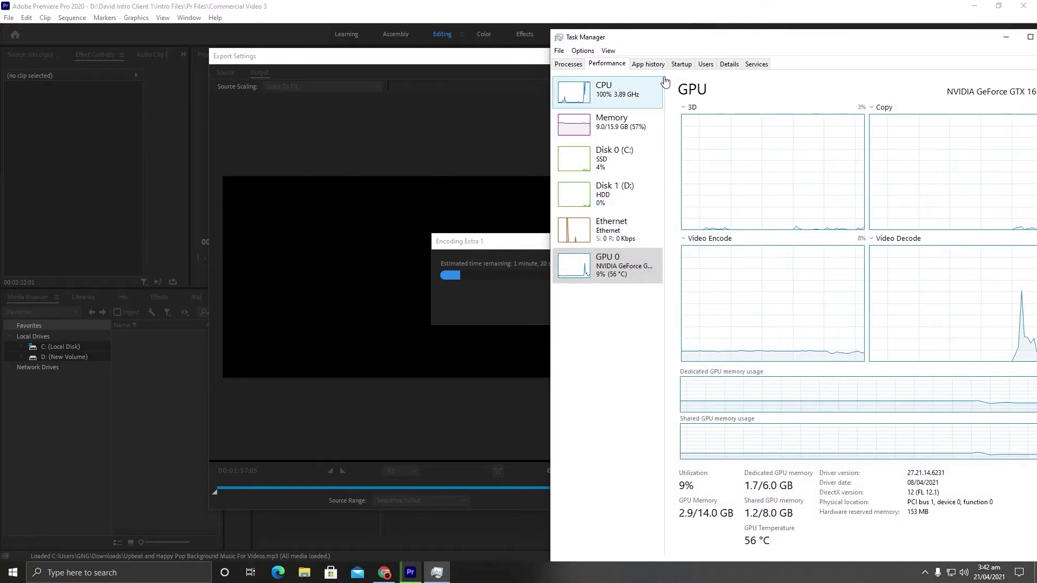
left_click_drag(662, 47, 717, 46)
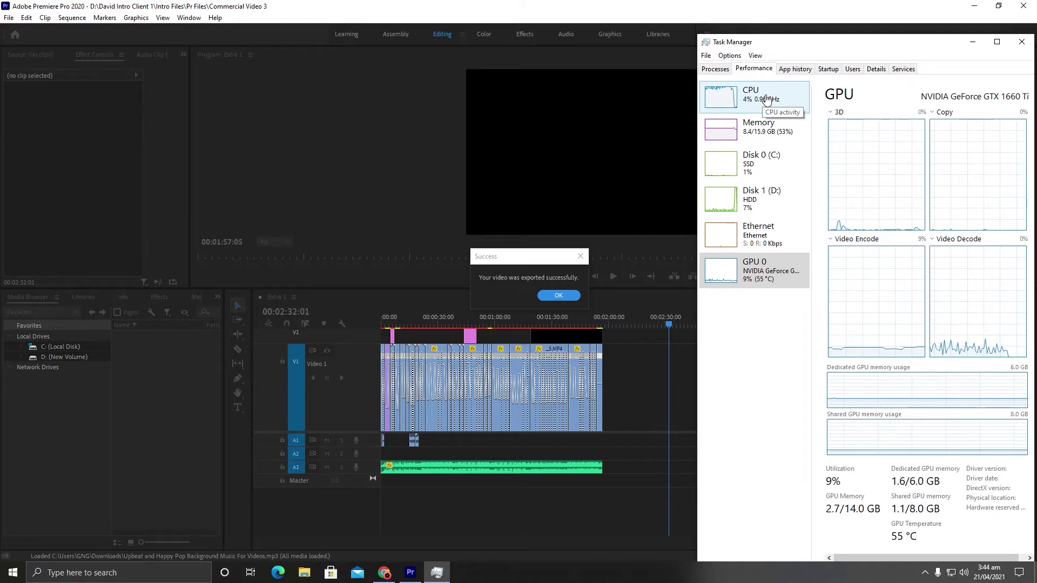
Minimise Task Manager to reveal Premiere's export success message for Extra 1
left_click(973, 42)
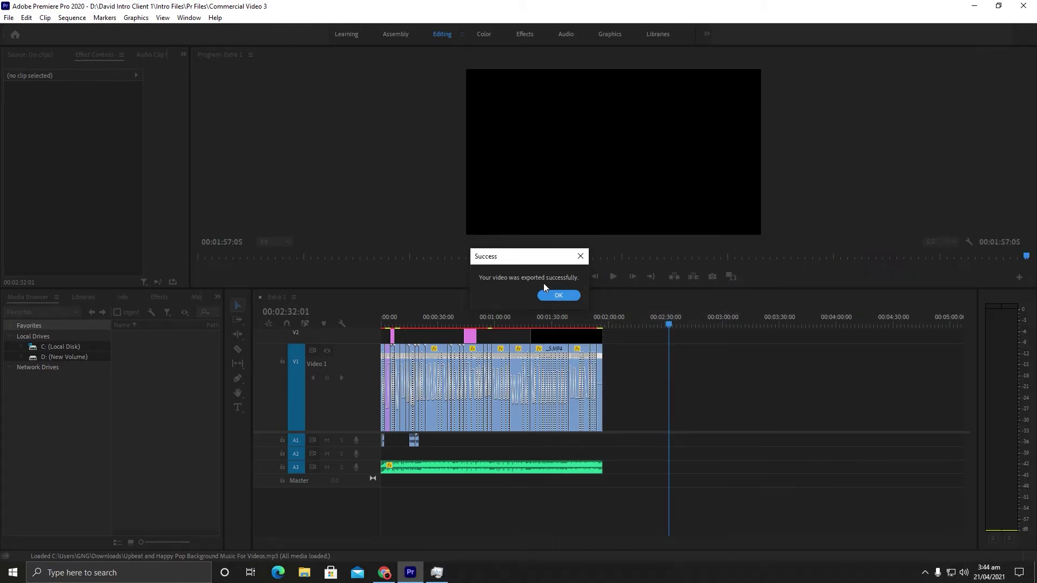